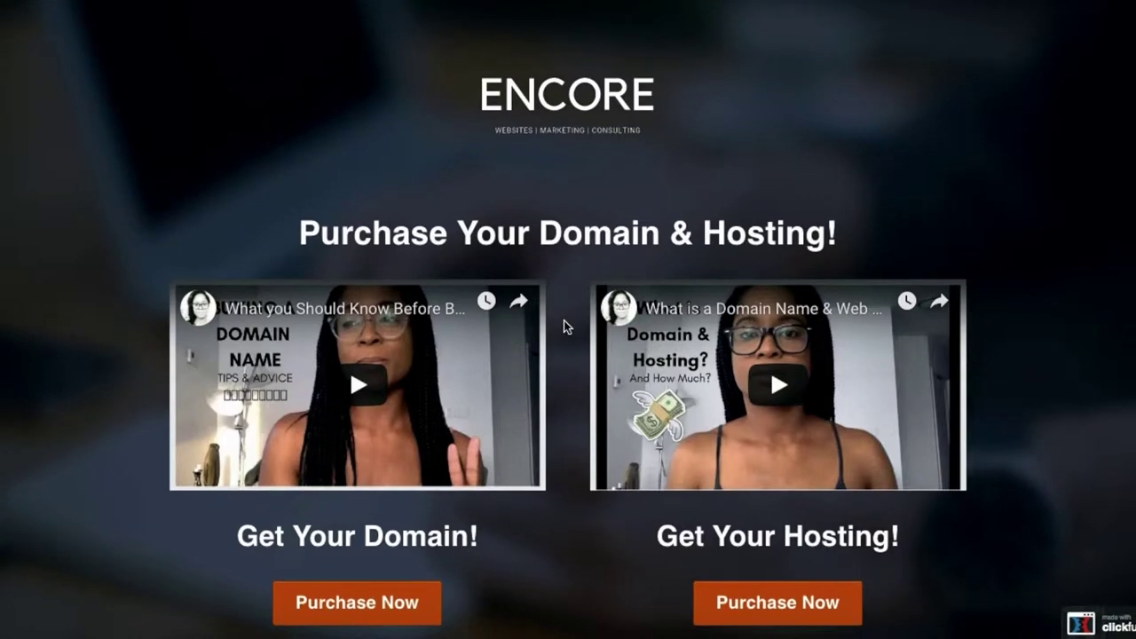
Scroll through the WordPress plan cards from Basic and Deluxe down to Pro at $69.99/month.
scroll(564, 326, down, 3)
scroll(564, 321, down, 5)
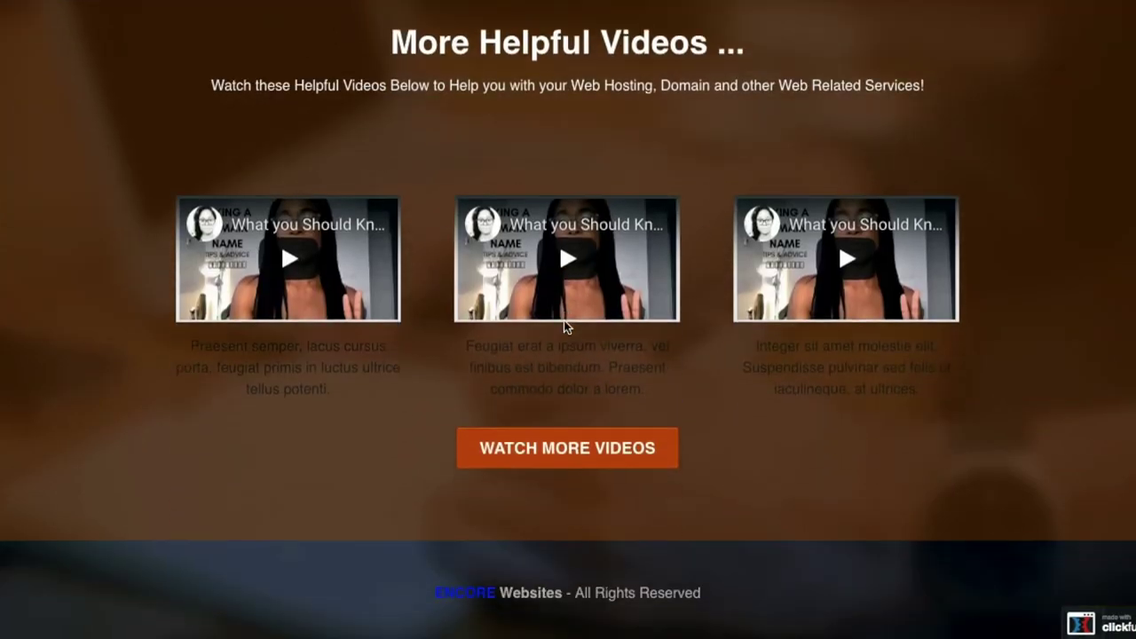
scroll(564, 321, up, 3)
scroll(565, 322, up, 6)
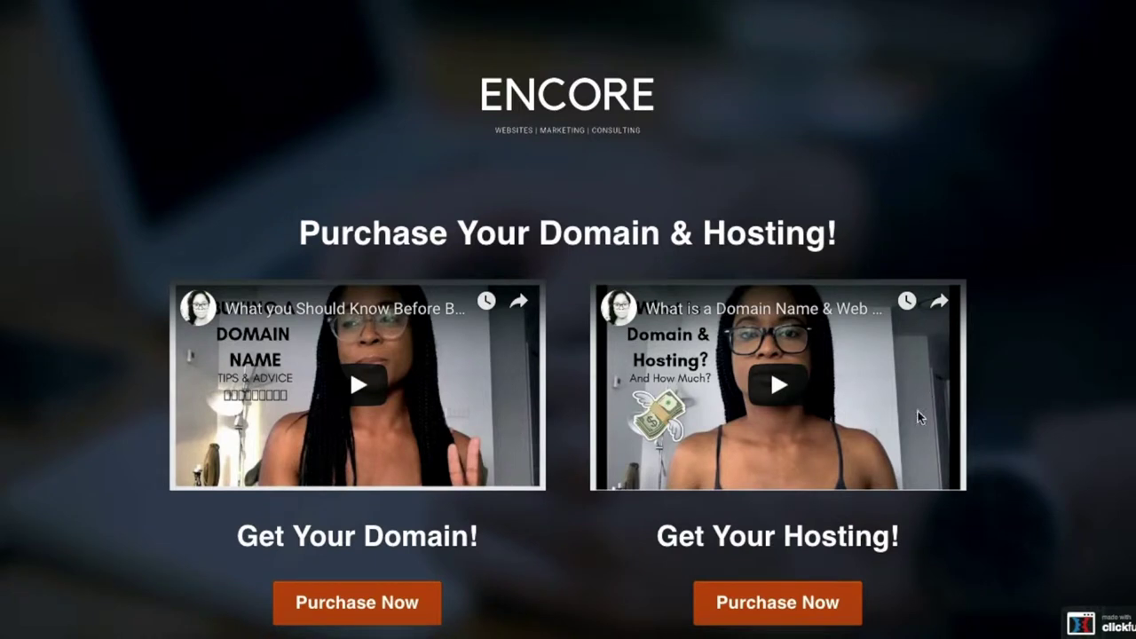
scroll(927, 410, down, 1)
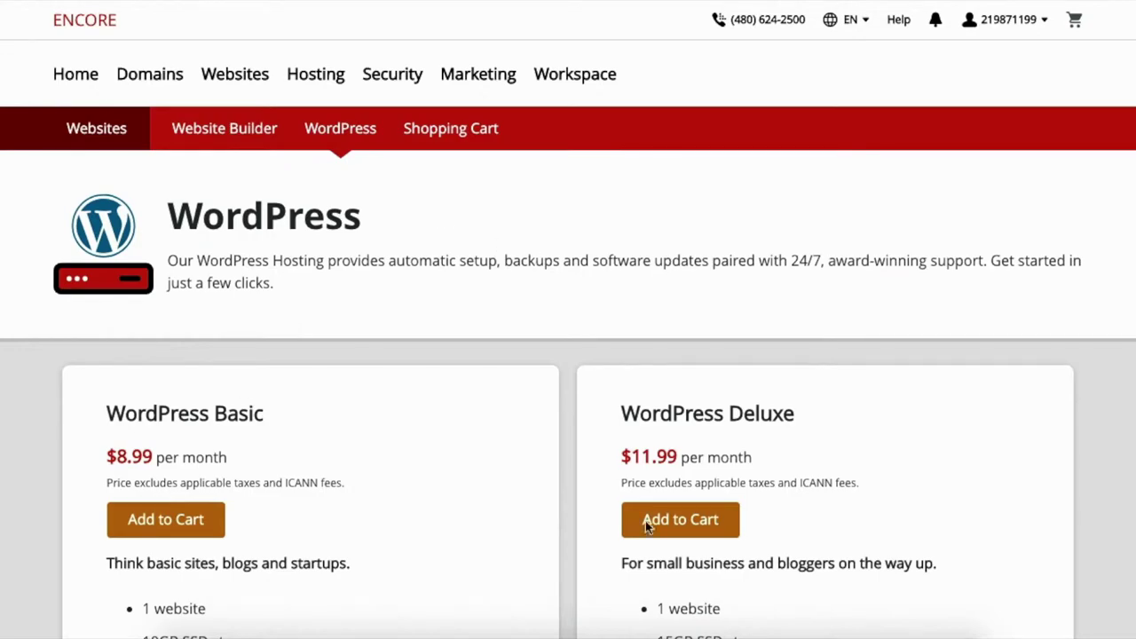
scroll(657, 524, down, 5)
scroll(679, 535, down, 5)
scroll(679, 535, up, 10)
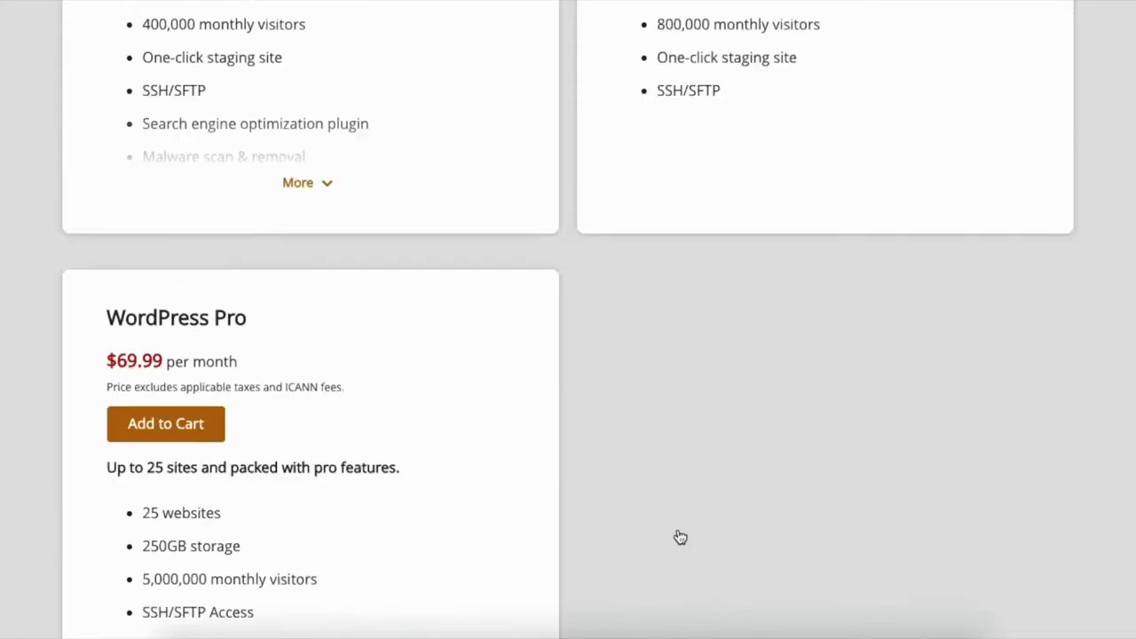
scroll(679, 536, down, 1)
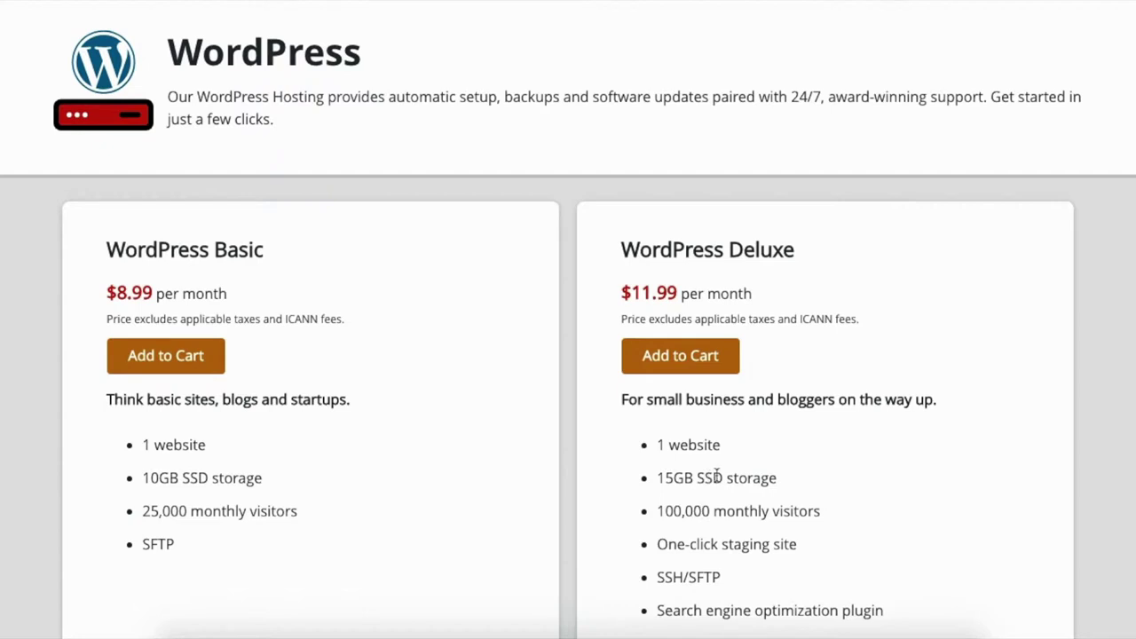
scroll(717, 477, down, 1)
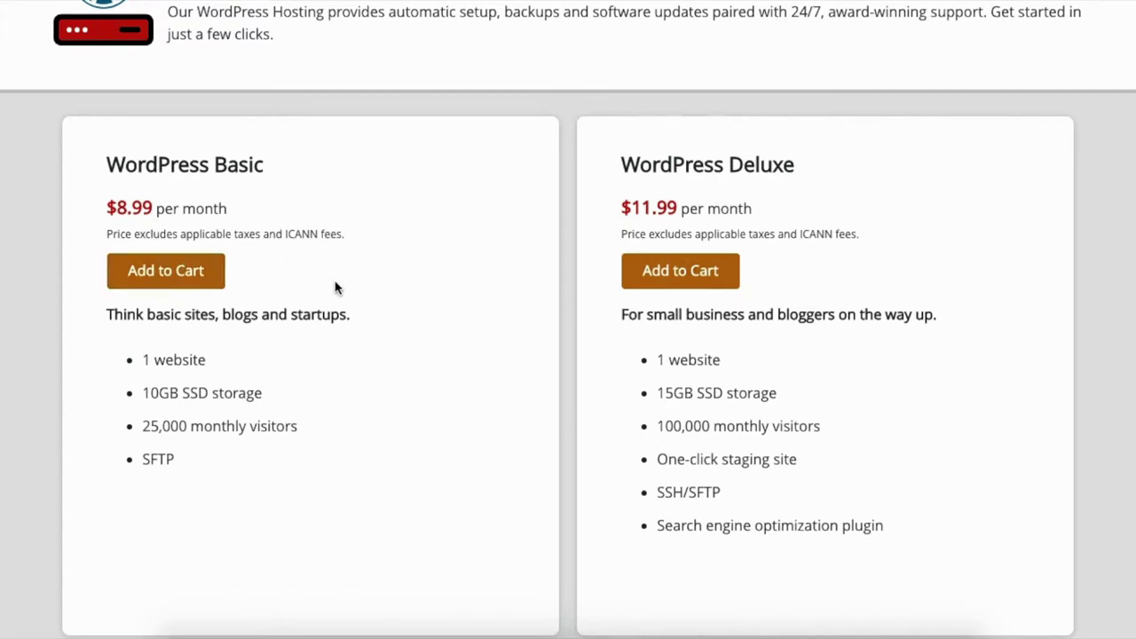
scroll(337, 287, down, 3)
scroll(336, 287, down, 3)
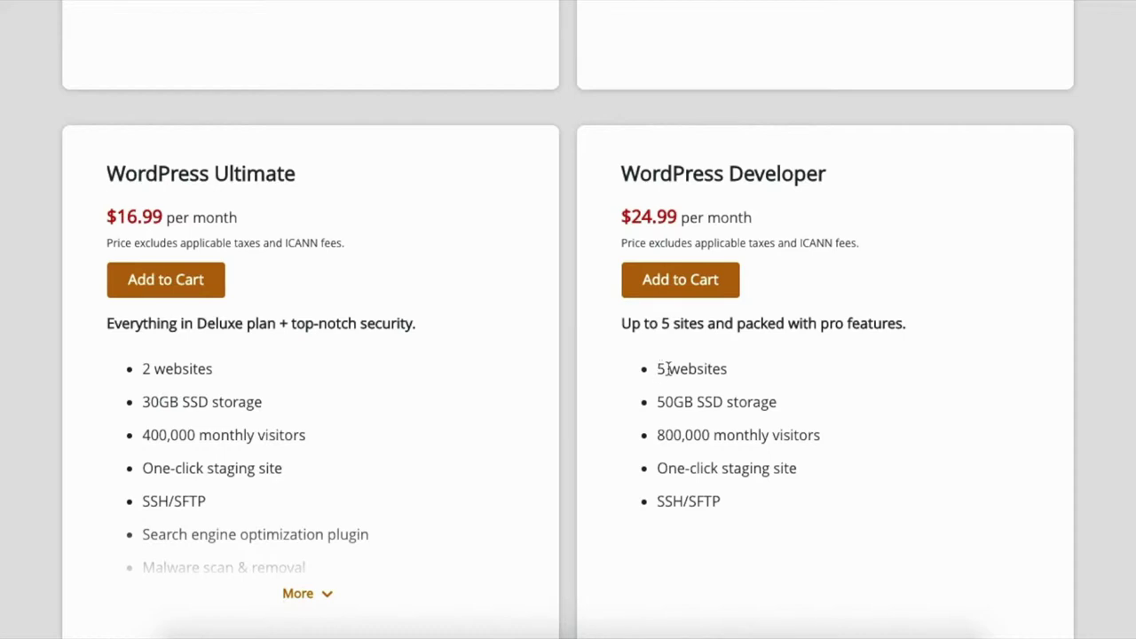
scroll(667, 284, down, 5)
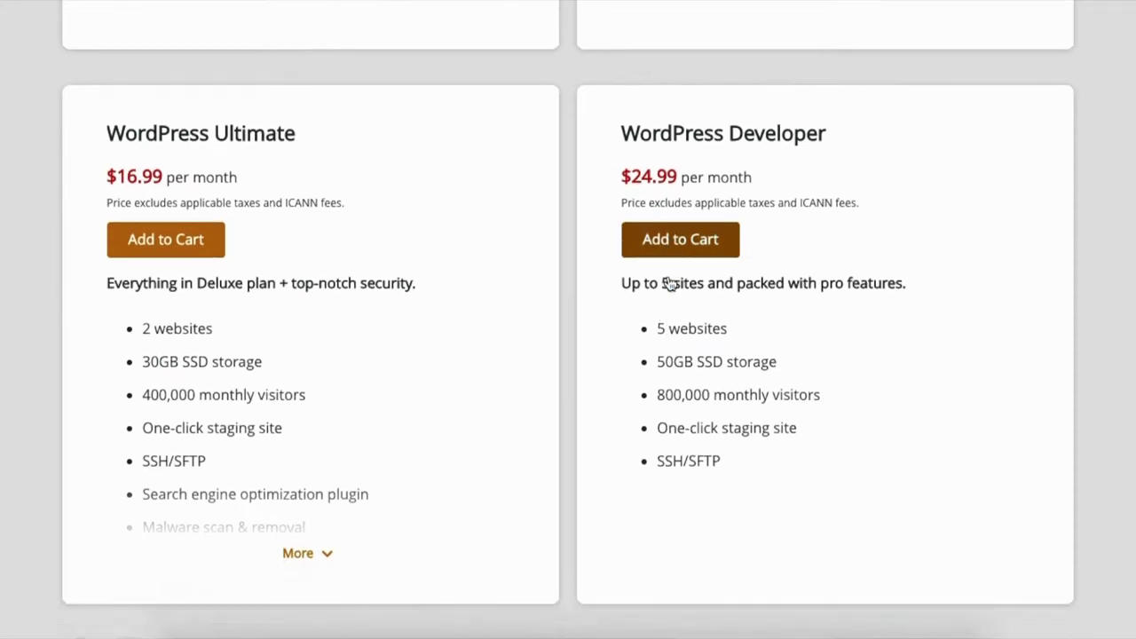
scroll(667, 282, down, 2)
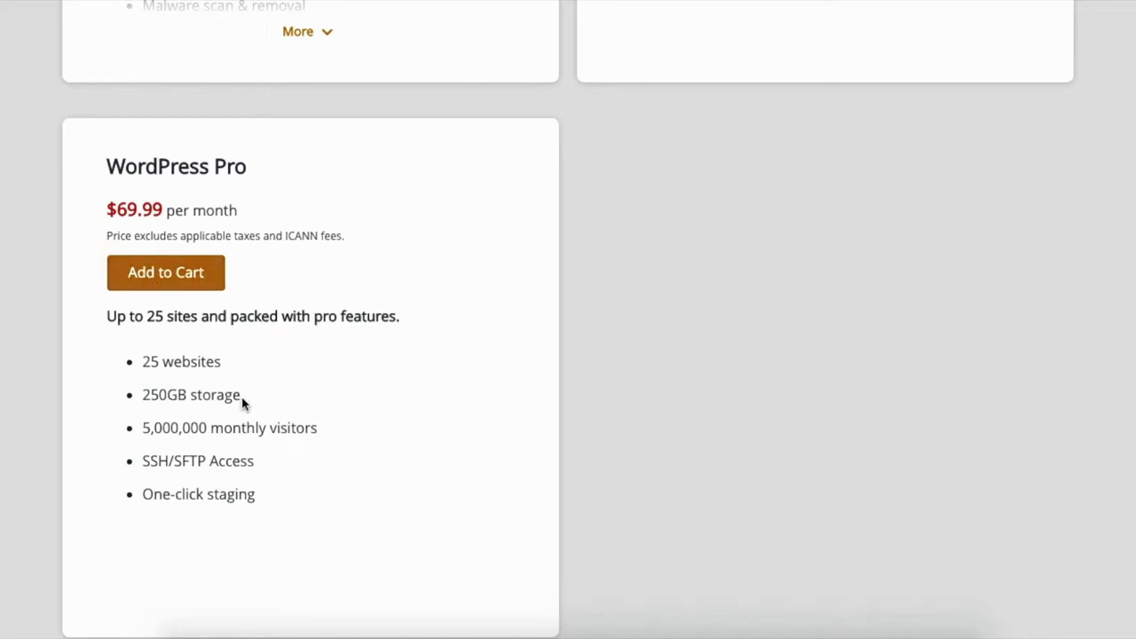
scroll(241, 402, down, 3)
scroll(242, 403, up, 2)
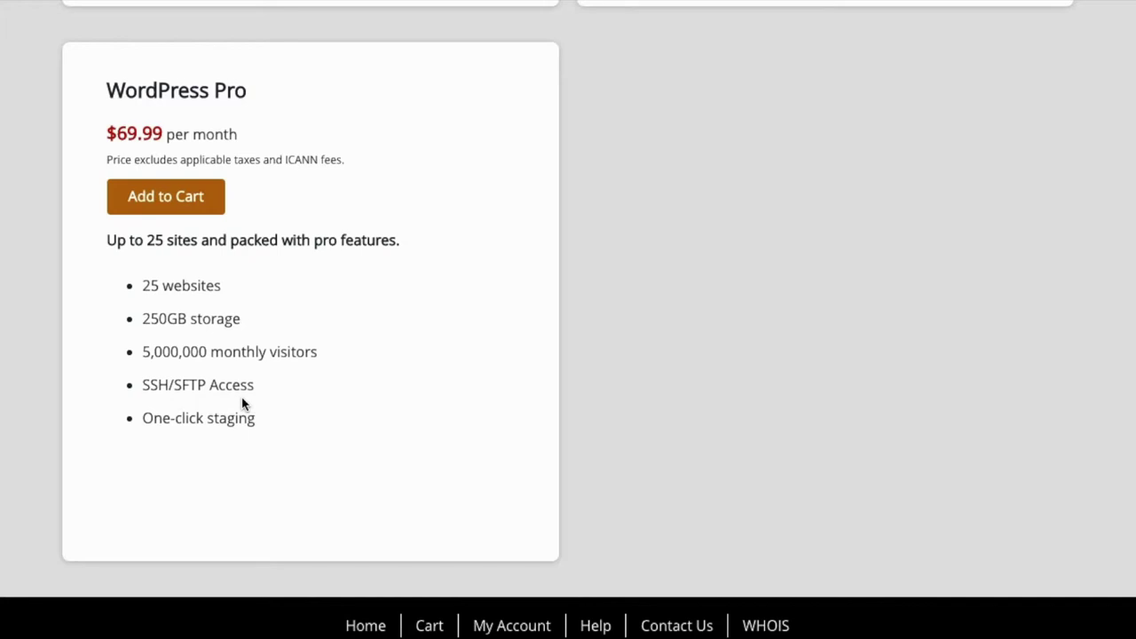
scroll(241, 404, up, 10)
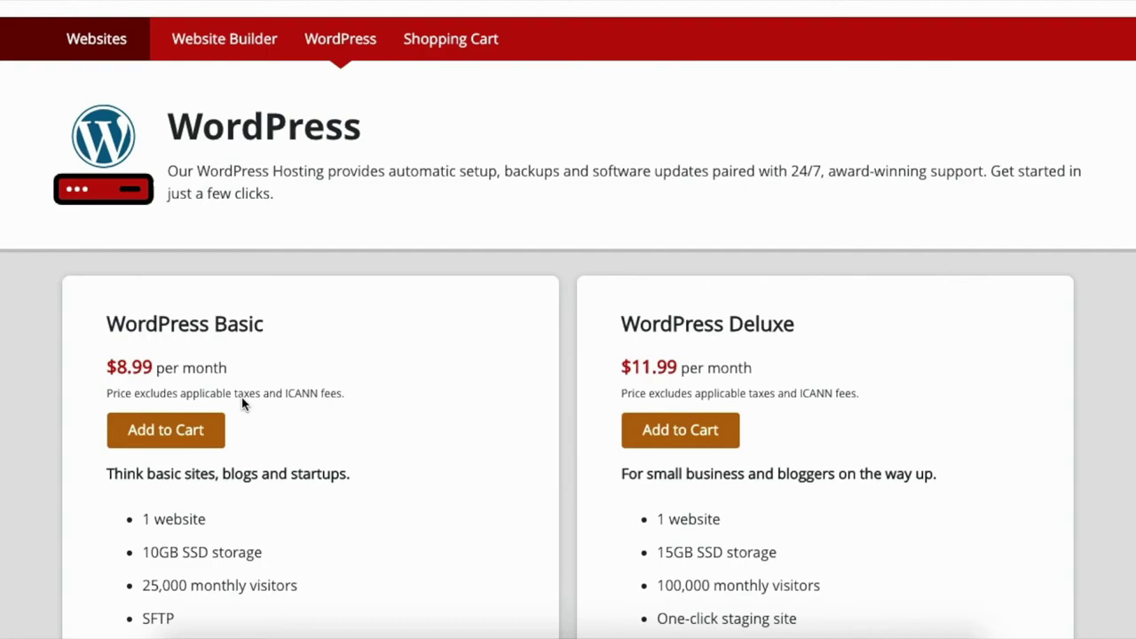
scroll(241, 399, down, 2)
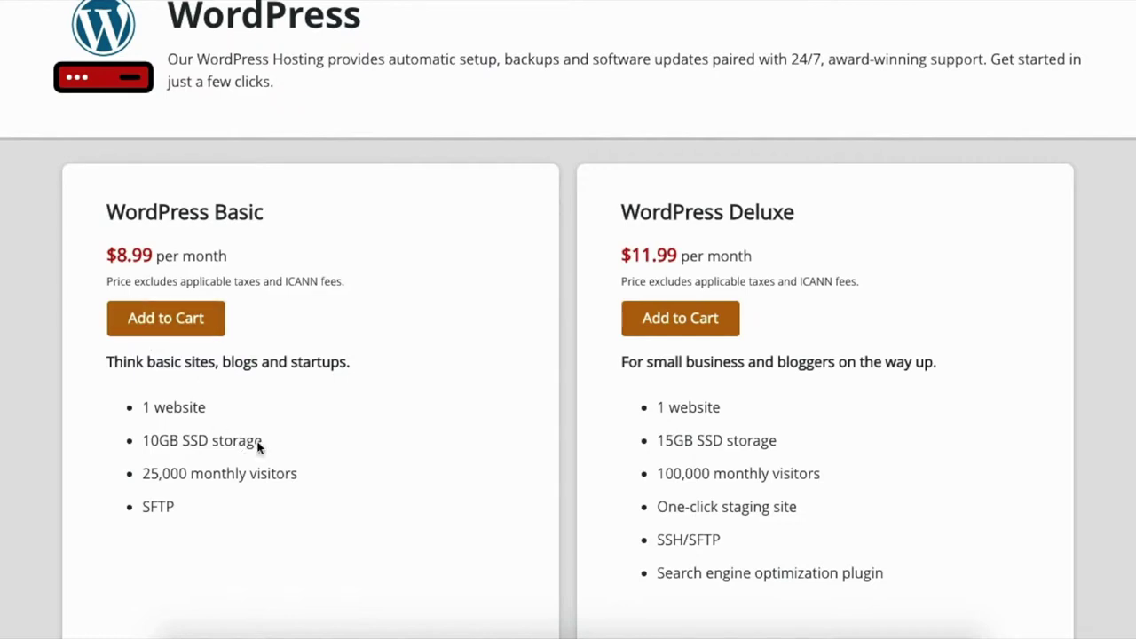
scroll(261, 453, down, 3)
scroll(269, 458, down, 3)
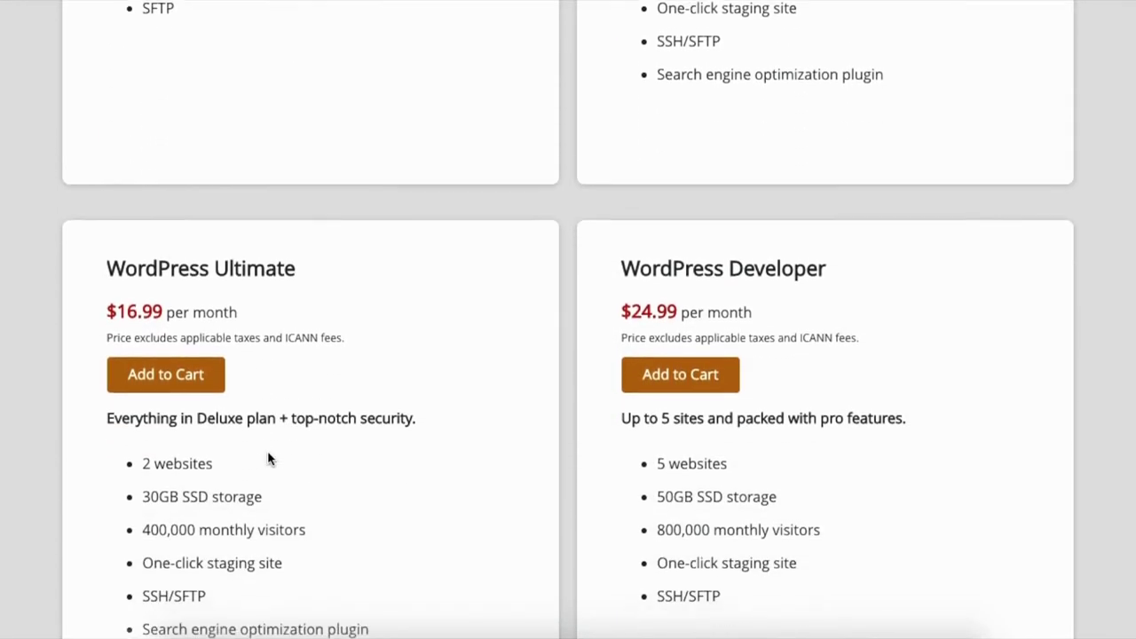
scroll(268, 458, down, 1)
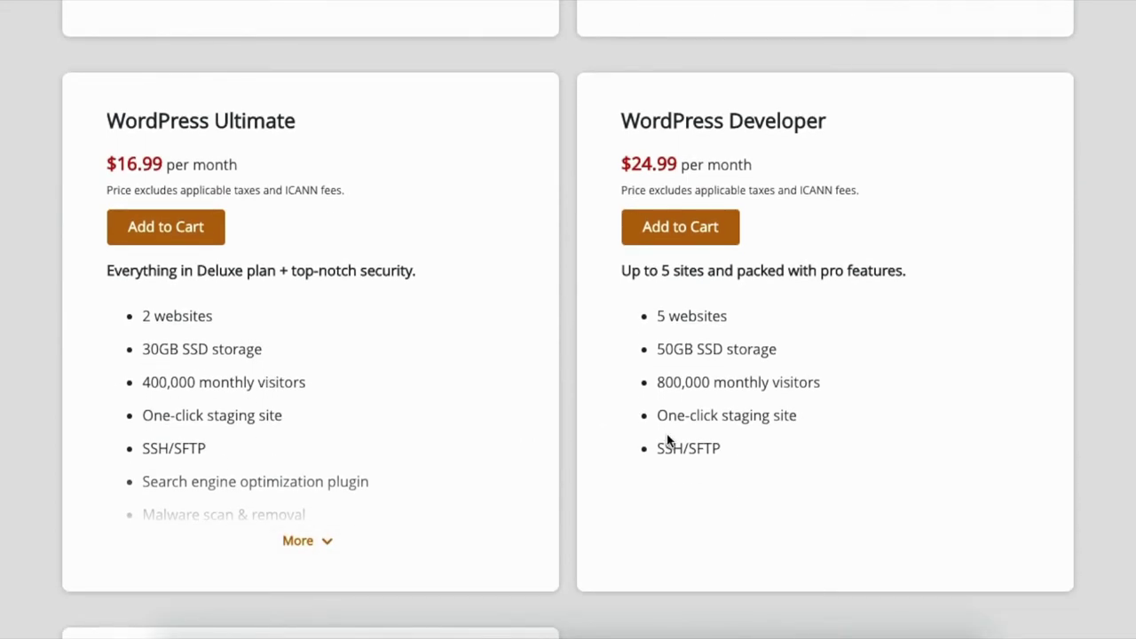
scroll(678, 337, down, 4)
scroll(676, 339, down, 1)
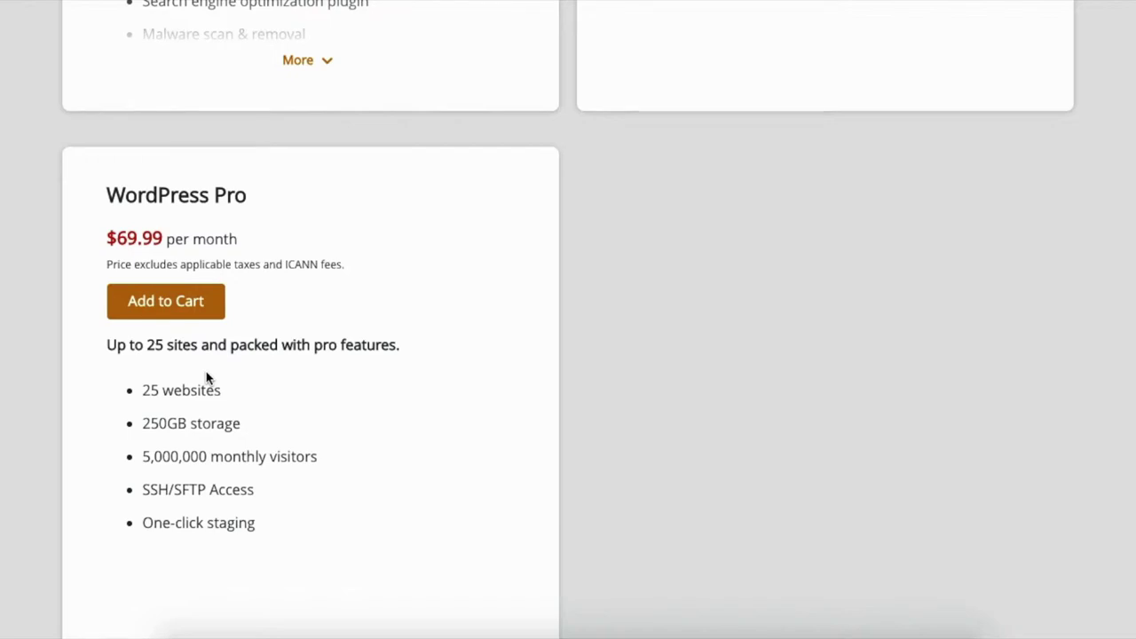
Add WordPress Pro on a 1-month term, skip Website Security and SSL, and continue to checkout.
click(177, 315)
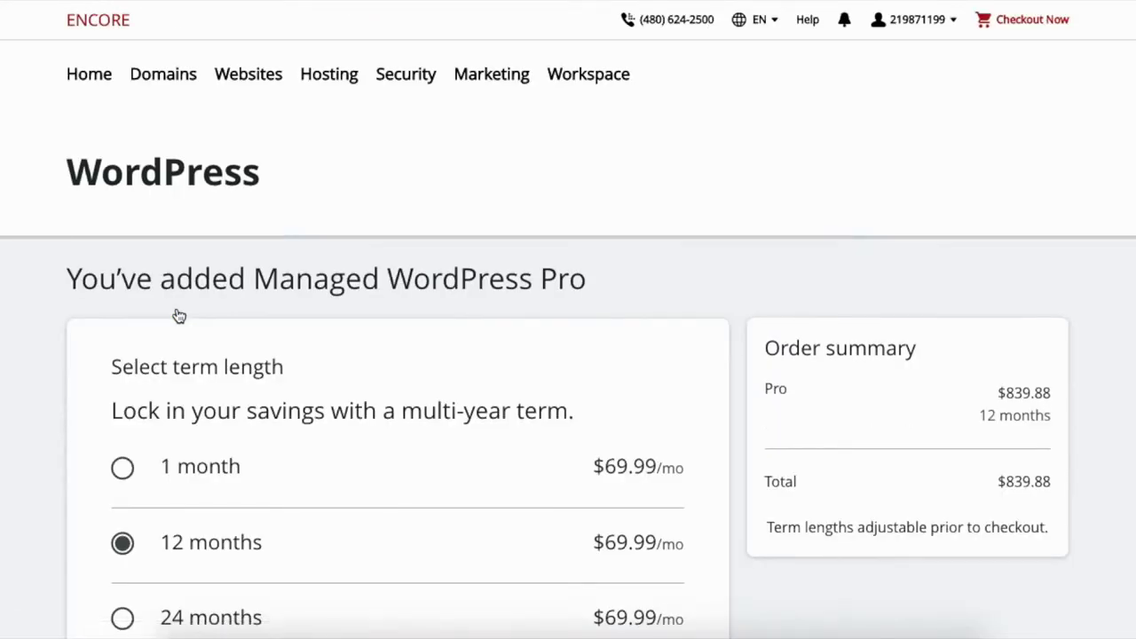
click(115, 473)
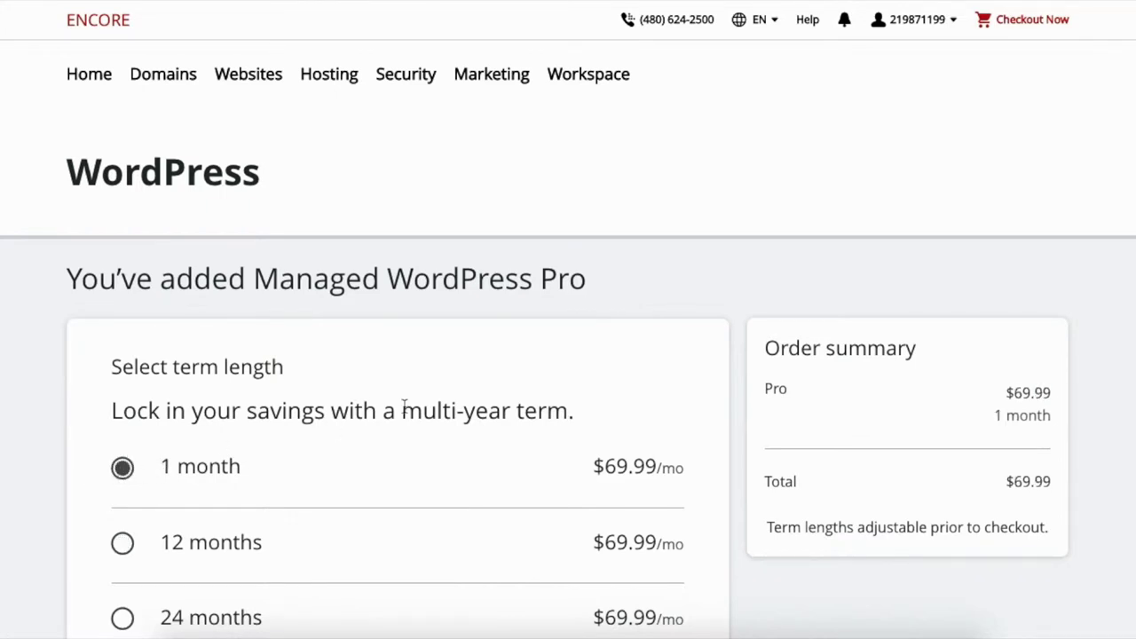
scroll(404, 405, down, 2)
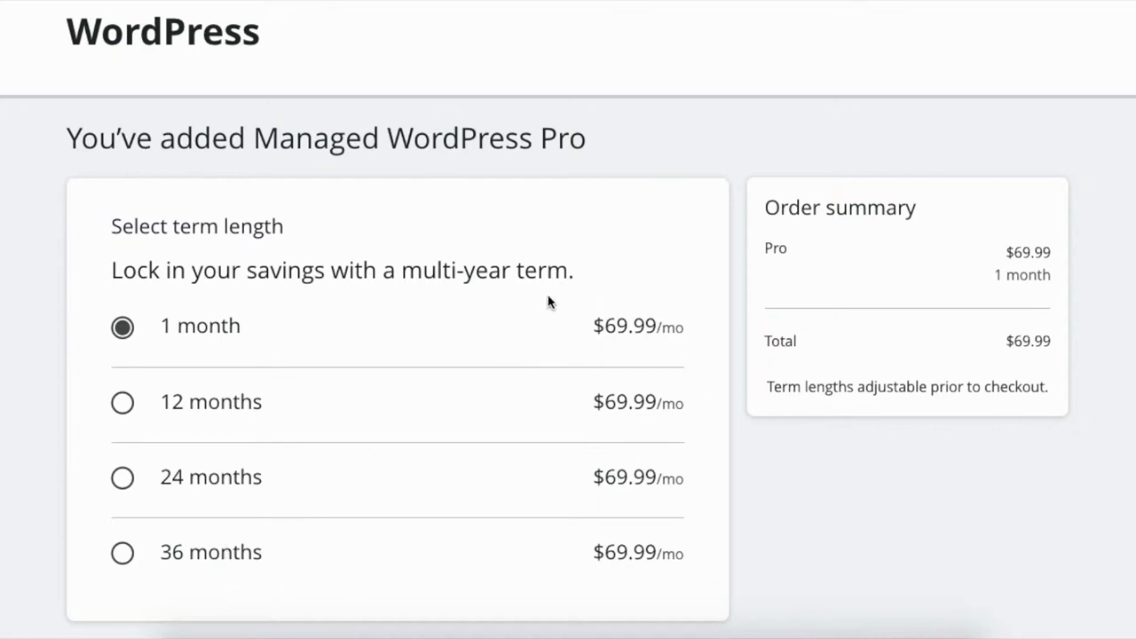
scroll(651, 400, down, 3)
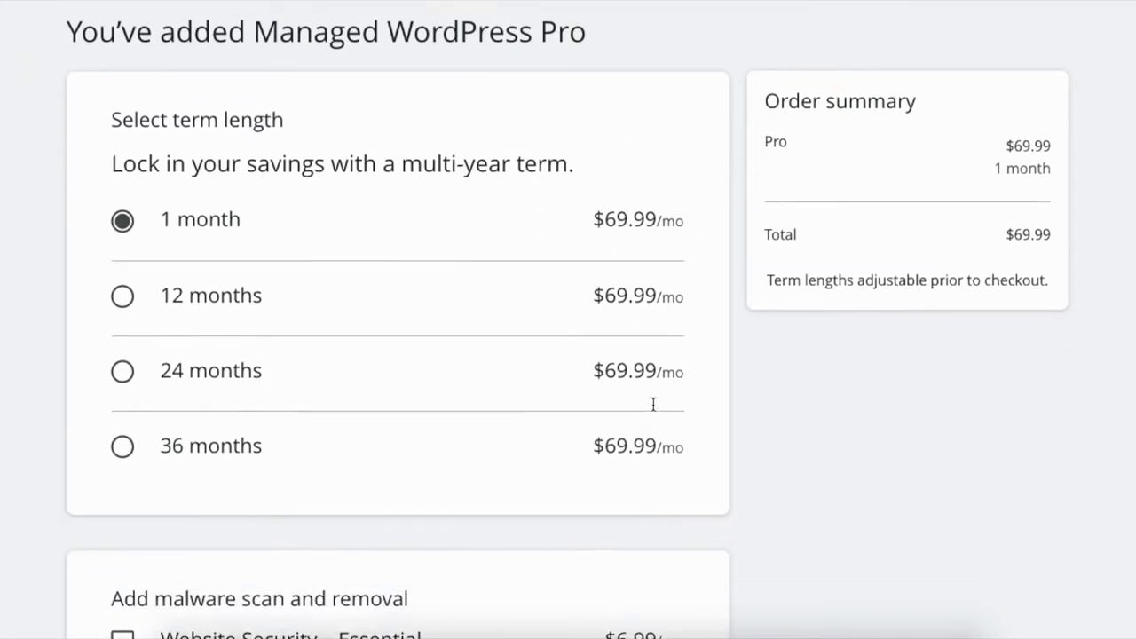
scroll(653, 410, down, 2)
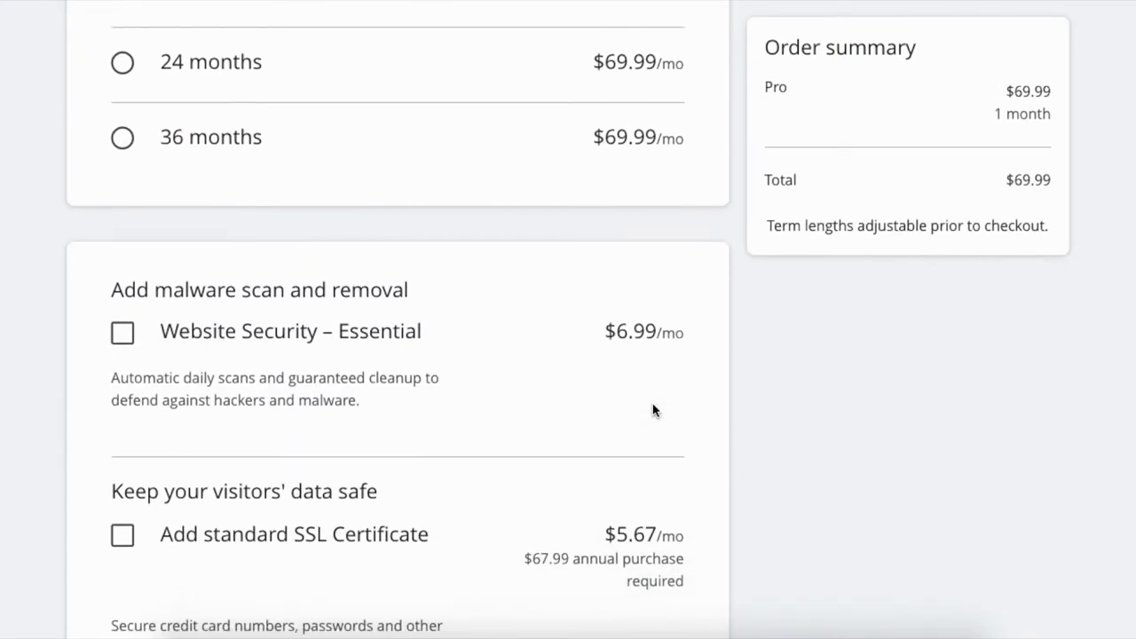
scroll(653, 410, down, 2)
scroll(654, 411, up, 8)
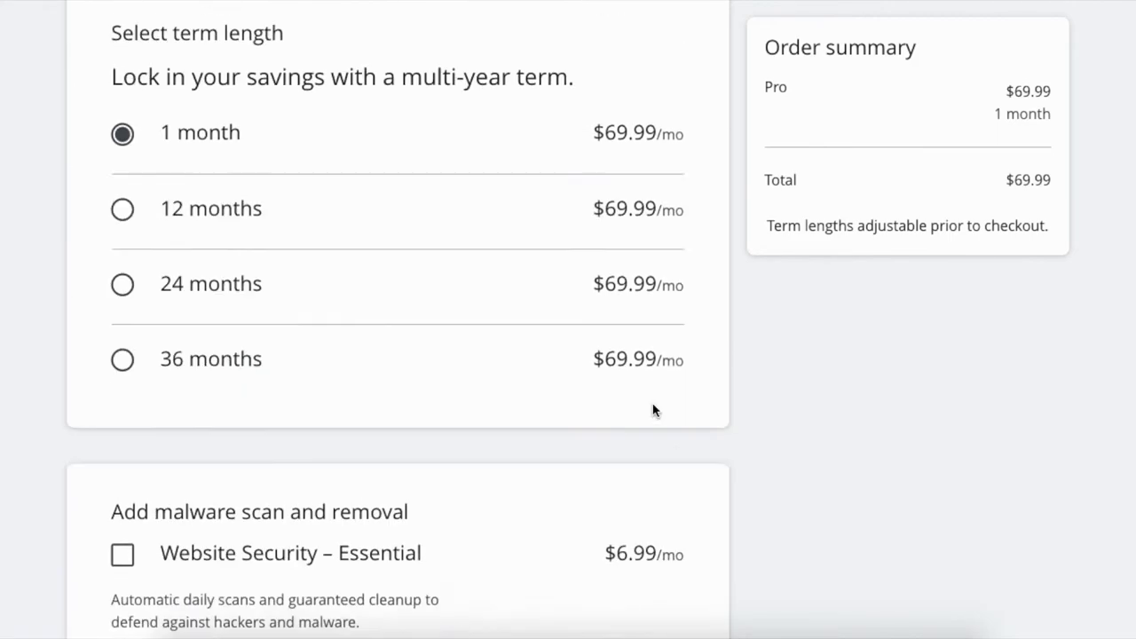
scroll(677, 363, down, 8)
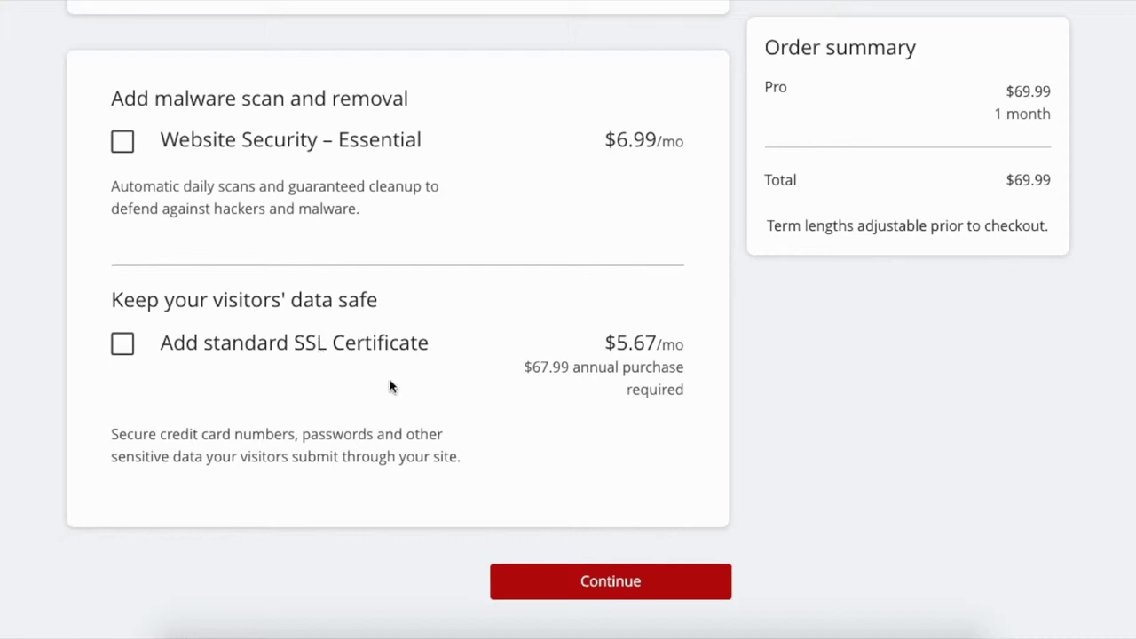
click(632, 588)
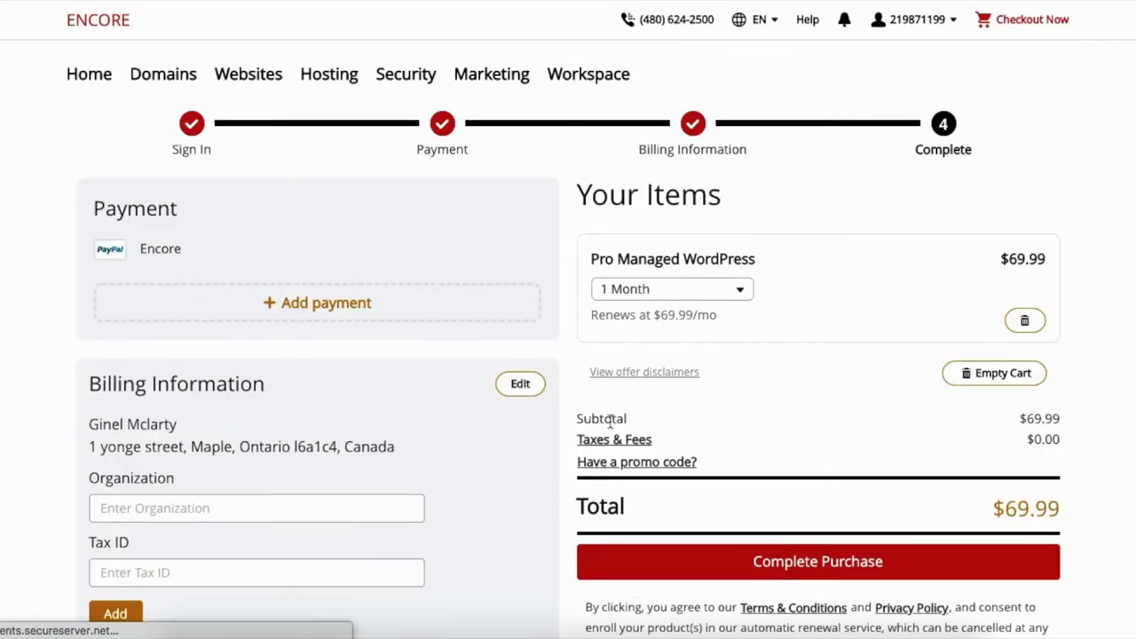
Review Your Items and complete the $69.99 order for one month of Pro Managed WordPress.
scroll(548, 314, down, 3)
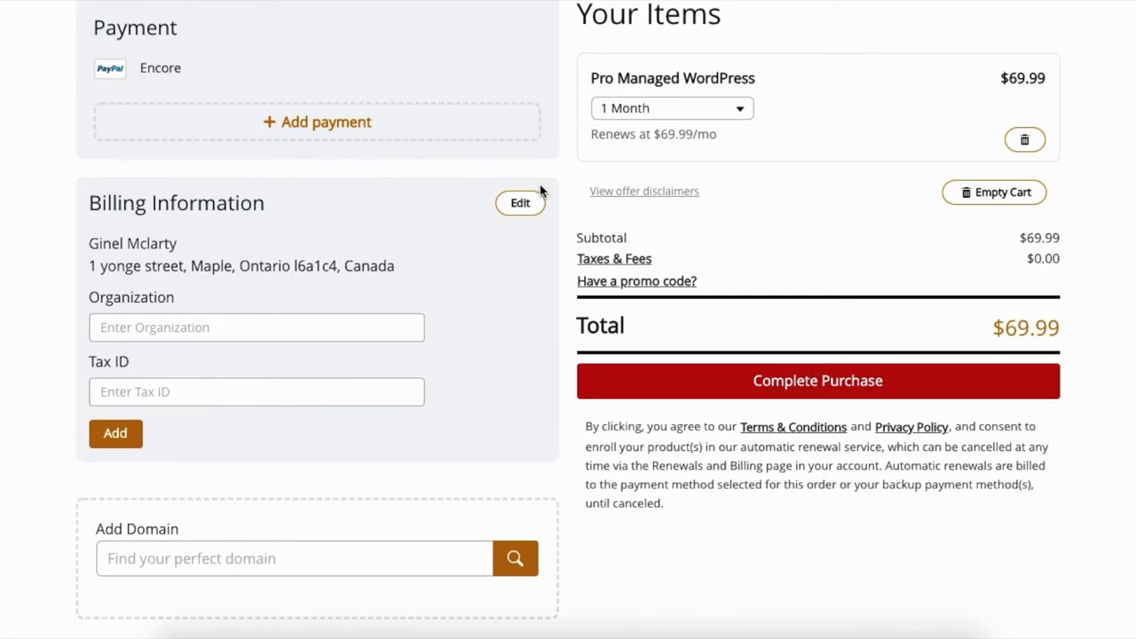
click(835, 385)
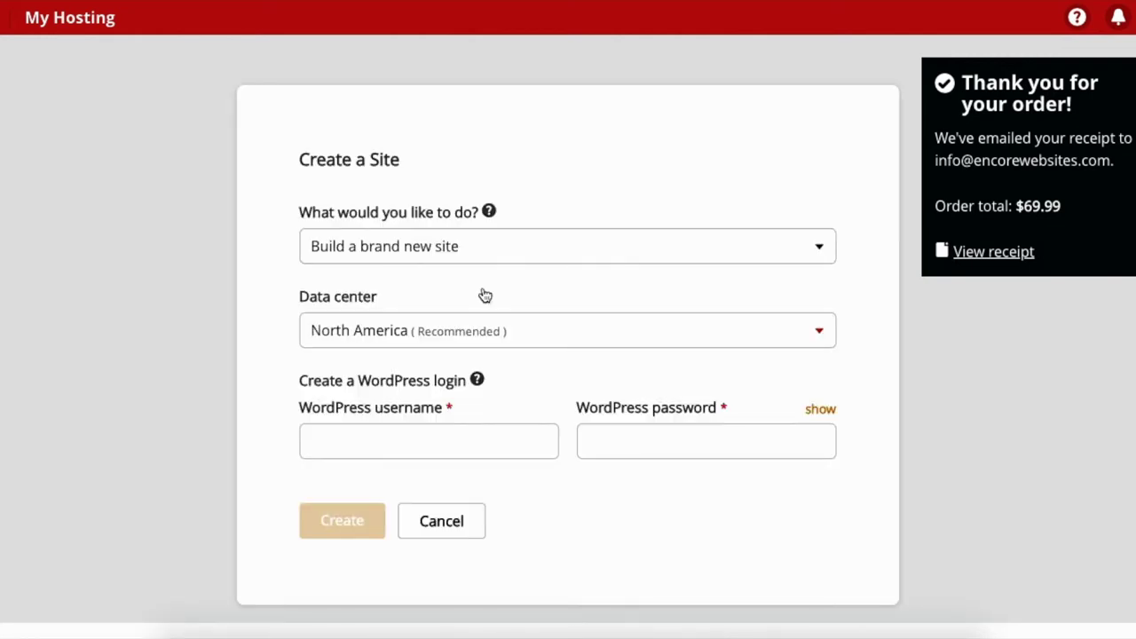
Choose 'Migrate an existing site' as the setup option and move on to the migration form.
scroll(484, 295, down, 1)
scroll(484, 295, up, 1)
click(451, 254)
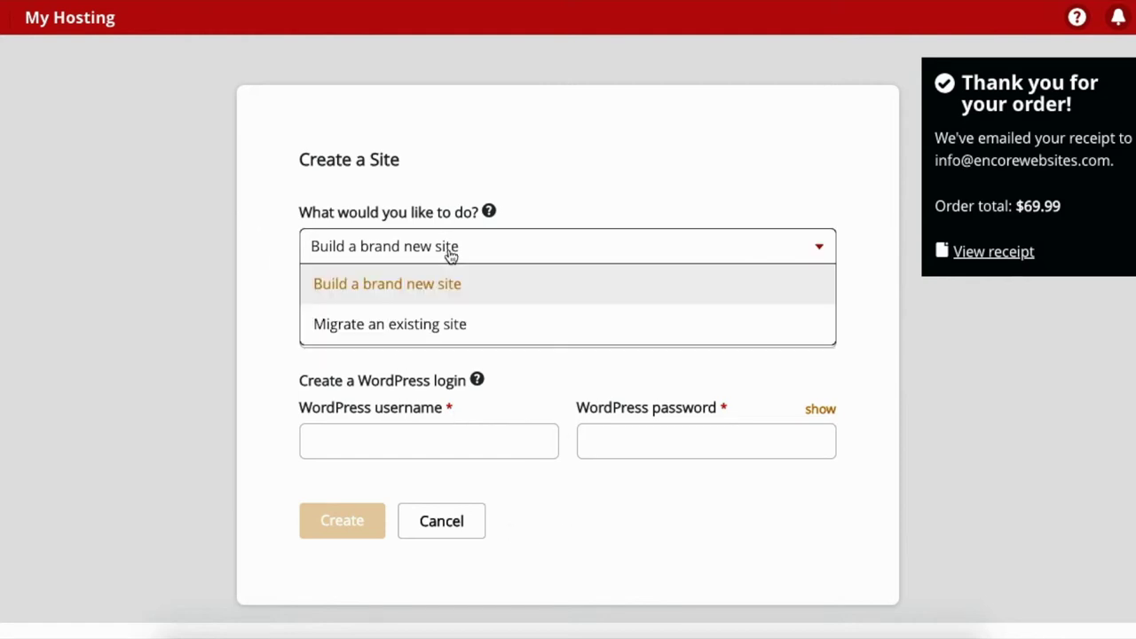
click(455, 330)
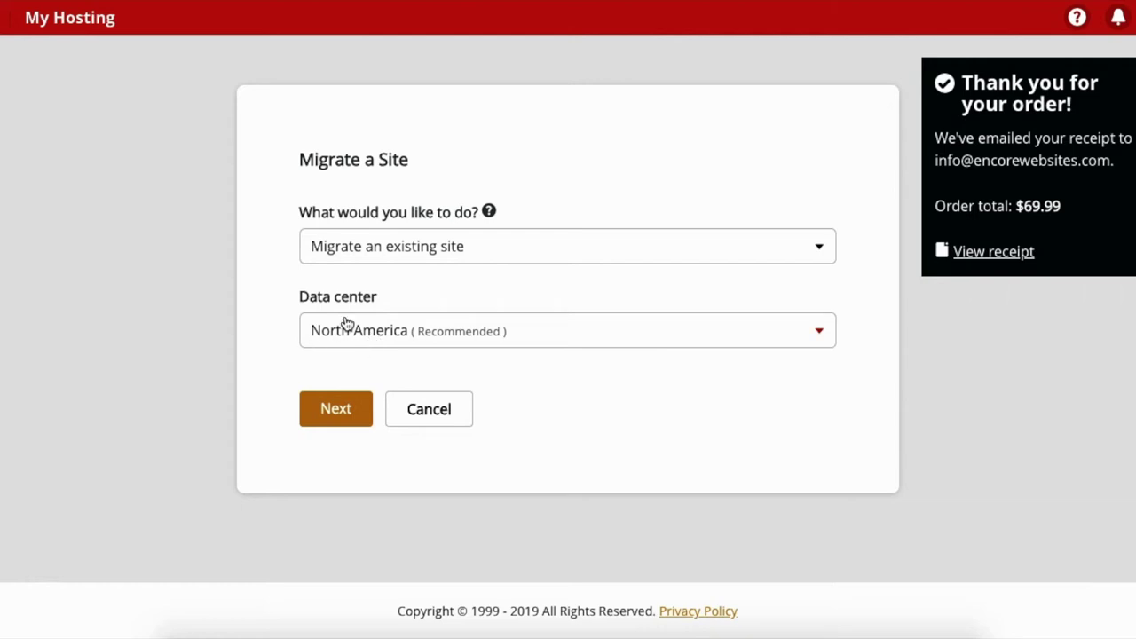
click(337, 414)
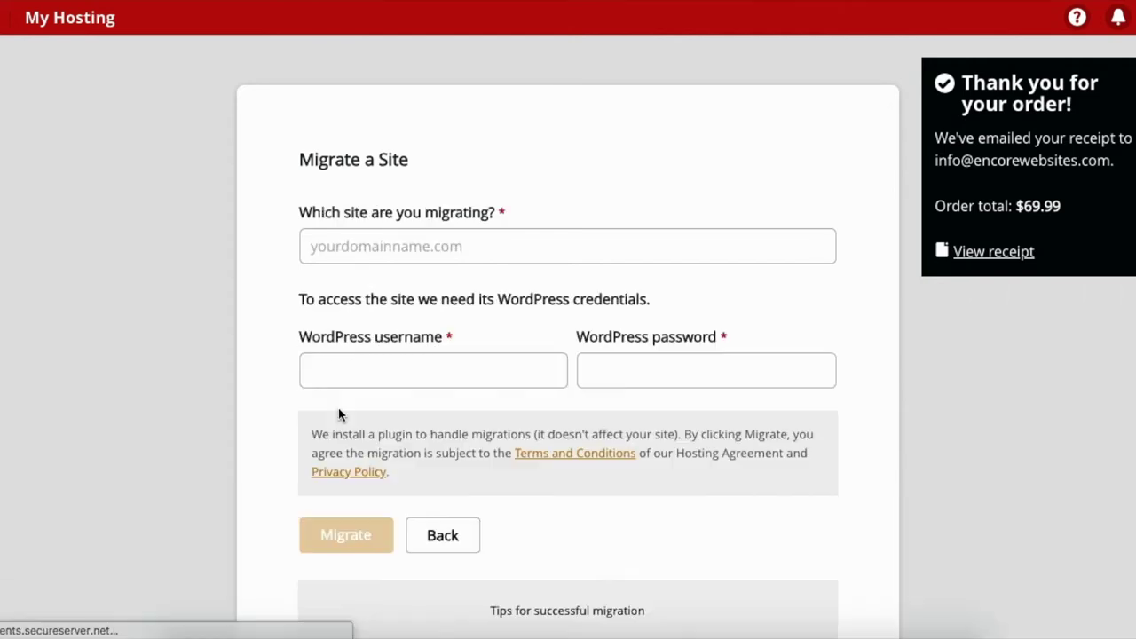
Dismiss the saved-password suggestions on the migration form and return to the Encore home page.
click(655, 373)
scroll(658, 375, down, 3)
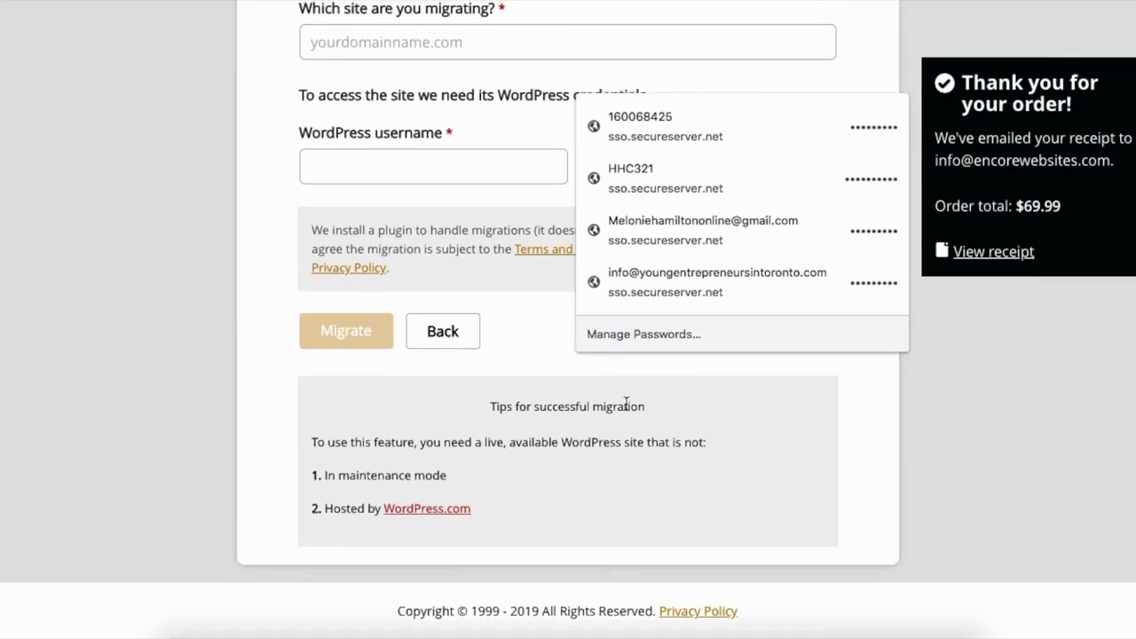
double_click(730, 385)
scroll(730, 386, up, 3)
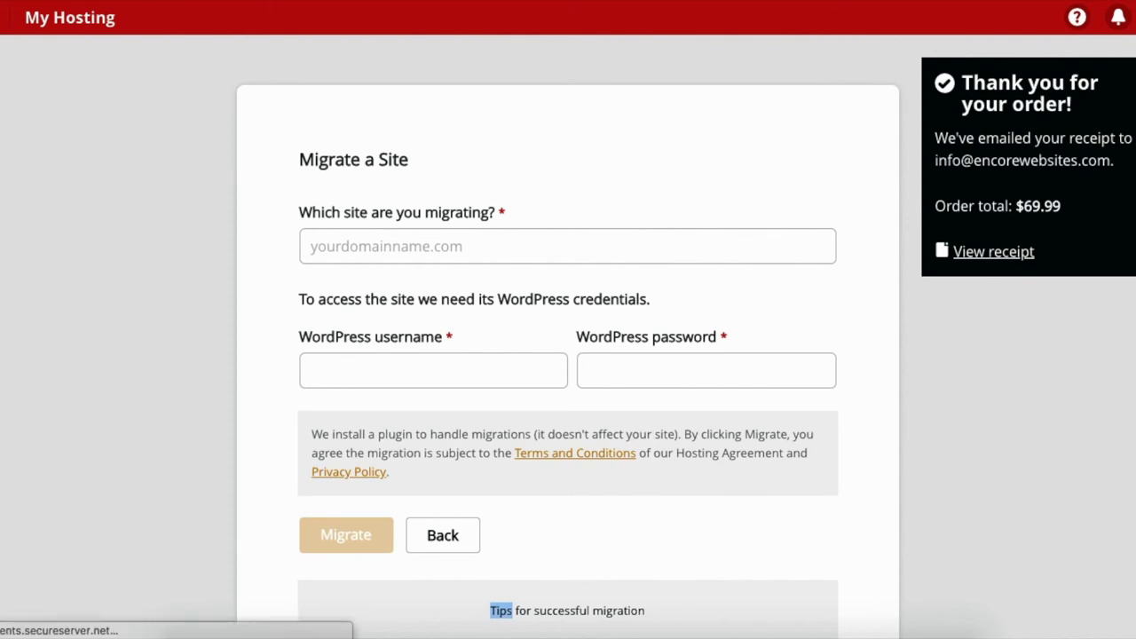
click(27, 17)
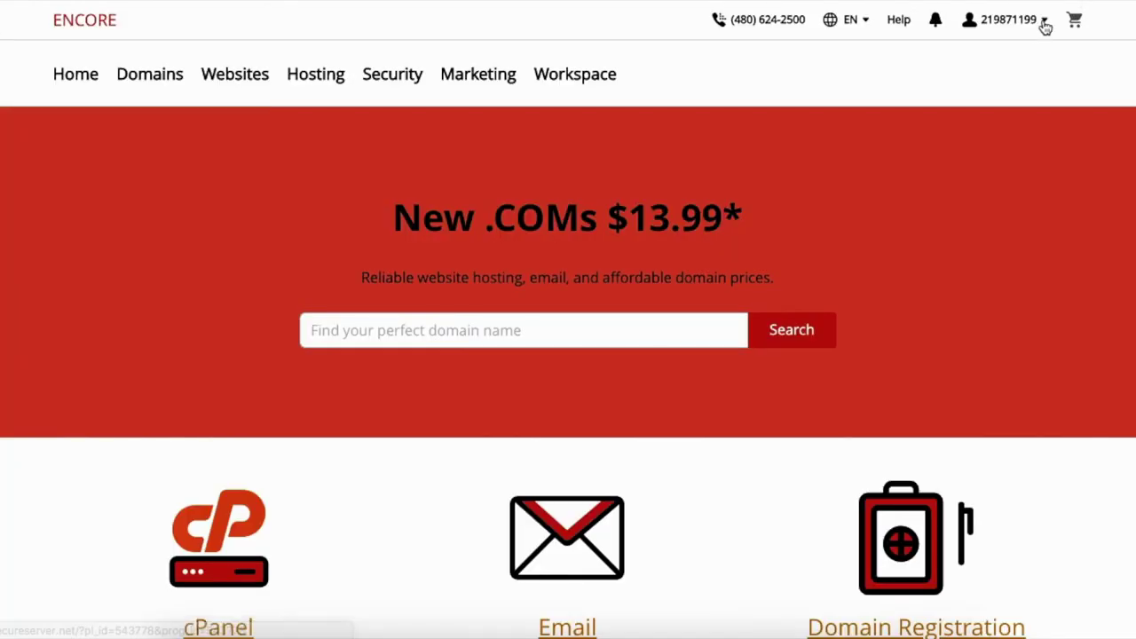
Go to Visit My Account and expand Additional Products to see Pro Managed WordPress listed.
click(1045, 23)
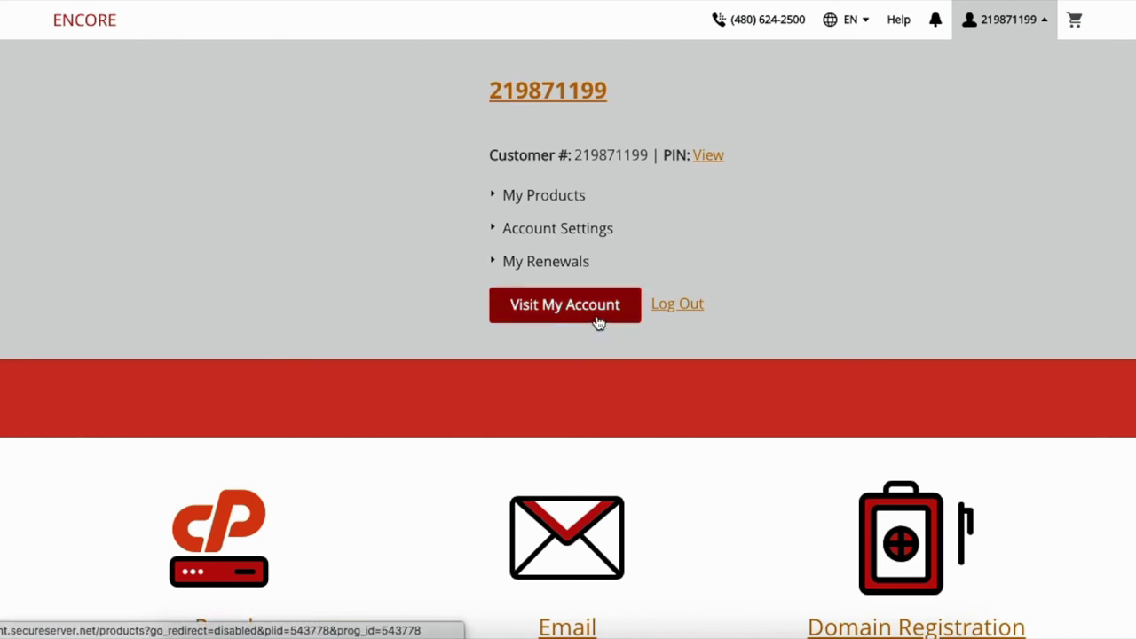
click(598, 323)
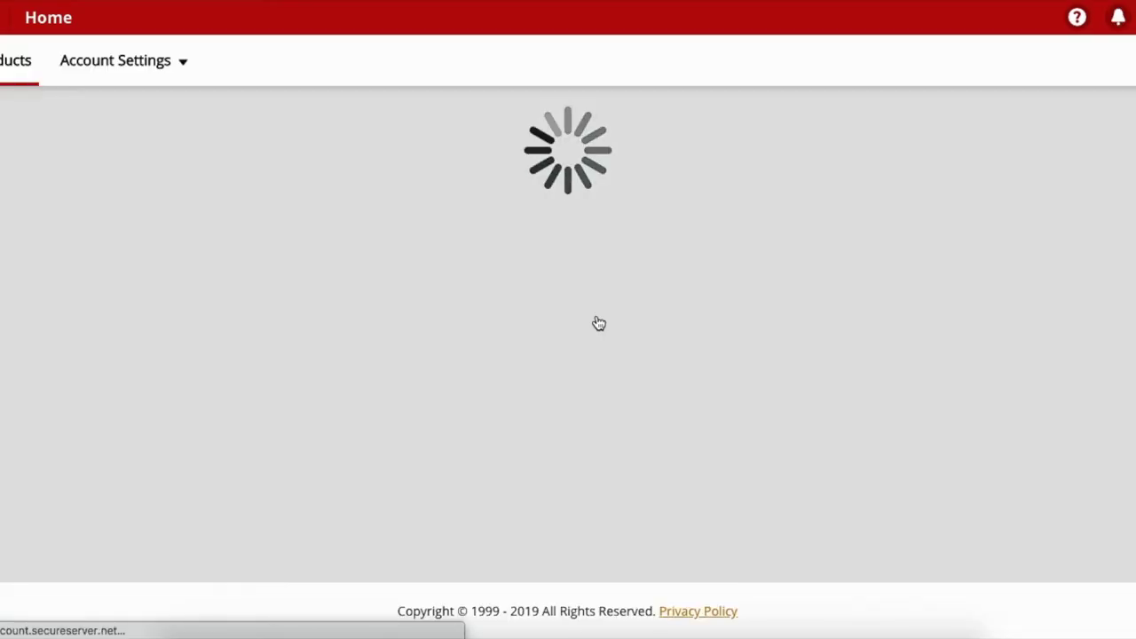
scroll(339, 388, down, 2)
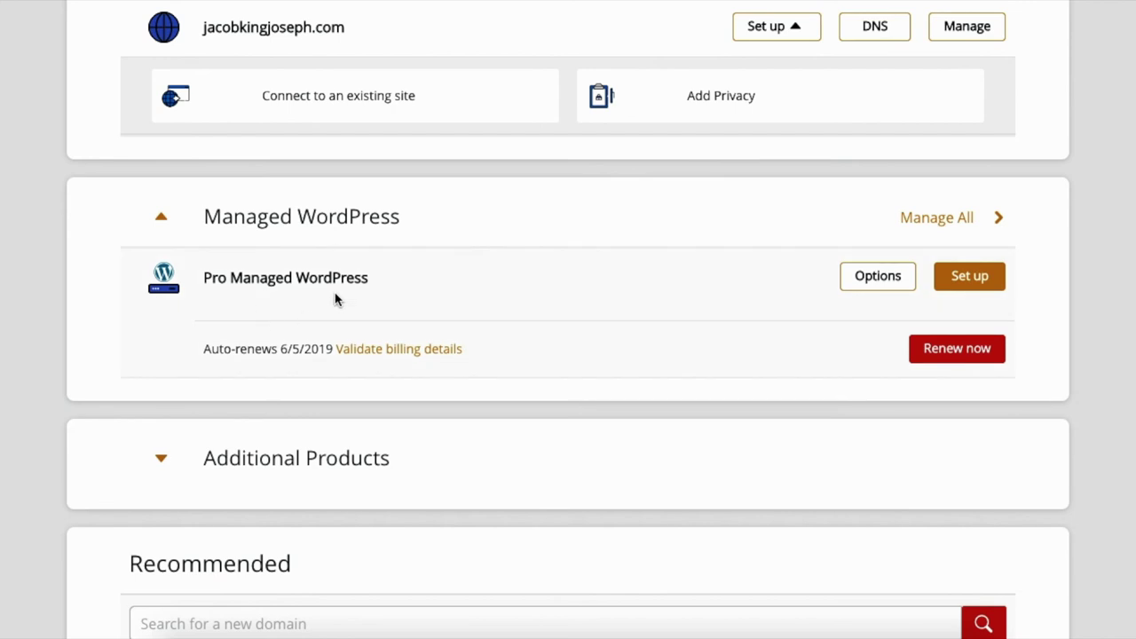
click(311, 460)
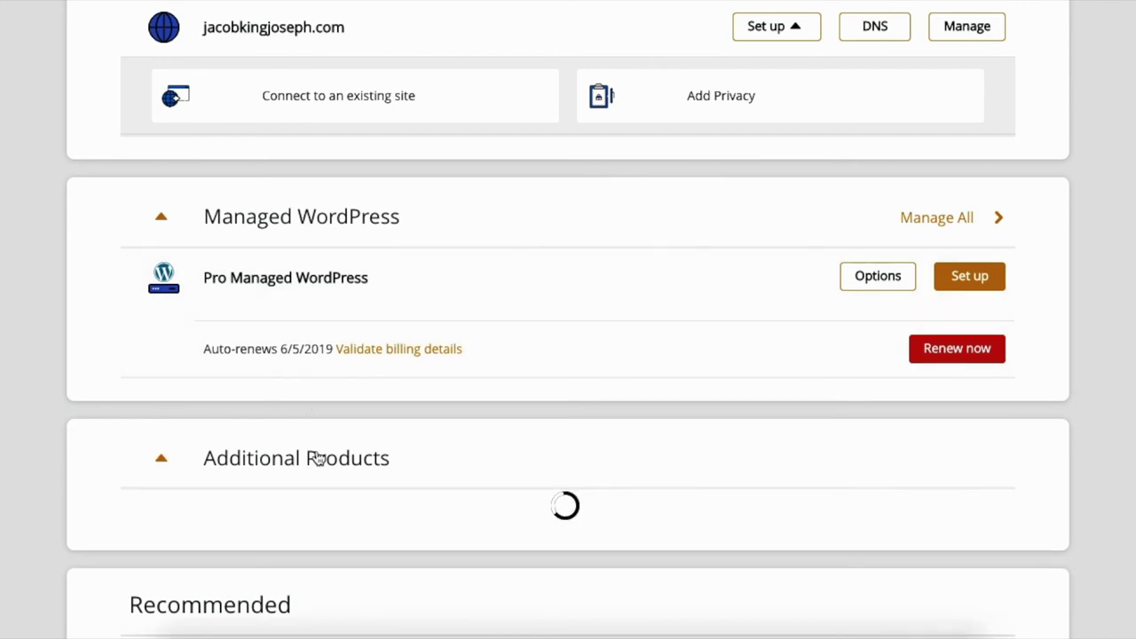
scroll(542, 287, down, 1)
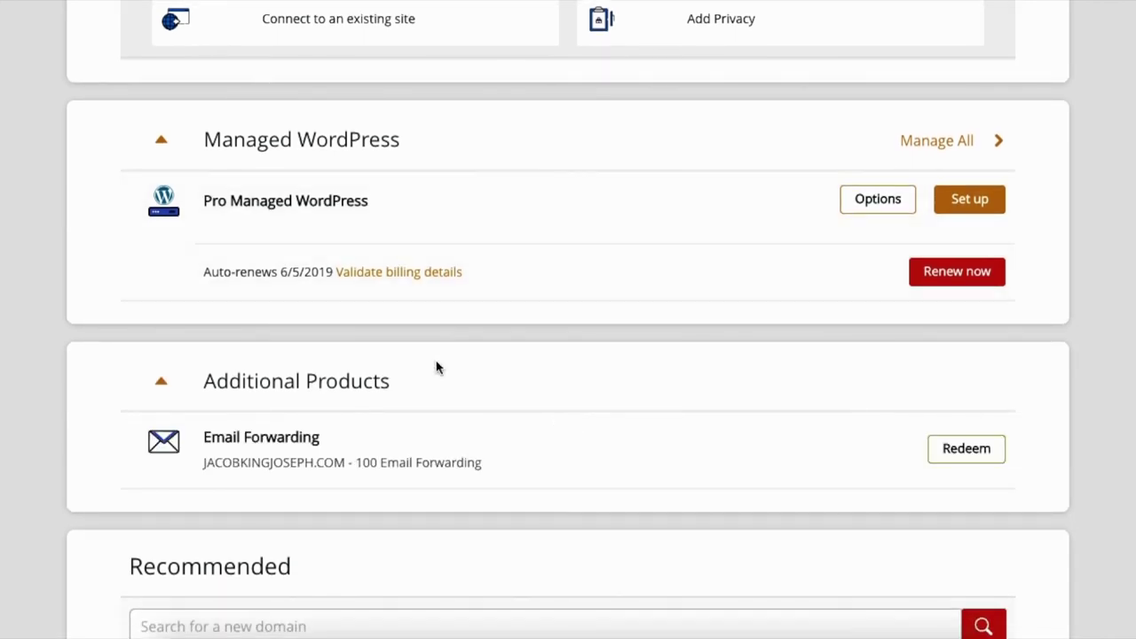
scroll(368, 306, up, 1)
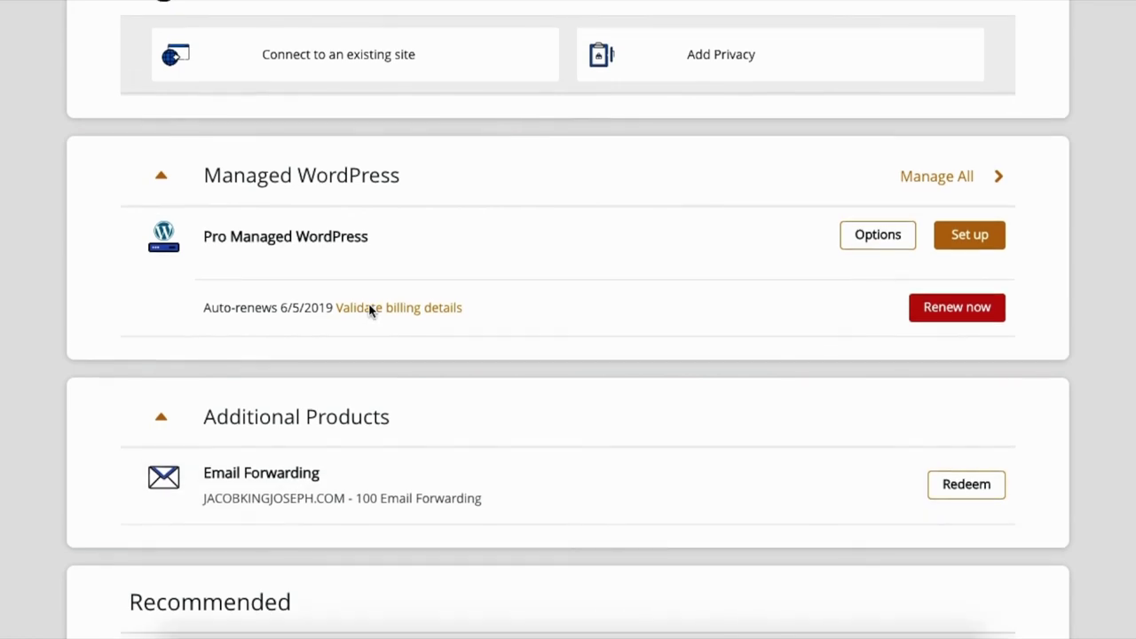
scroll(399, 353, up, 1)
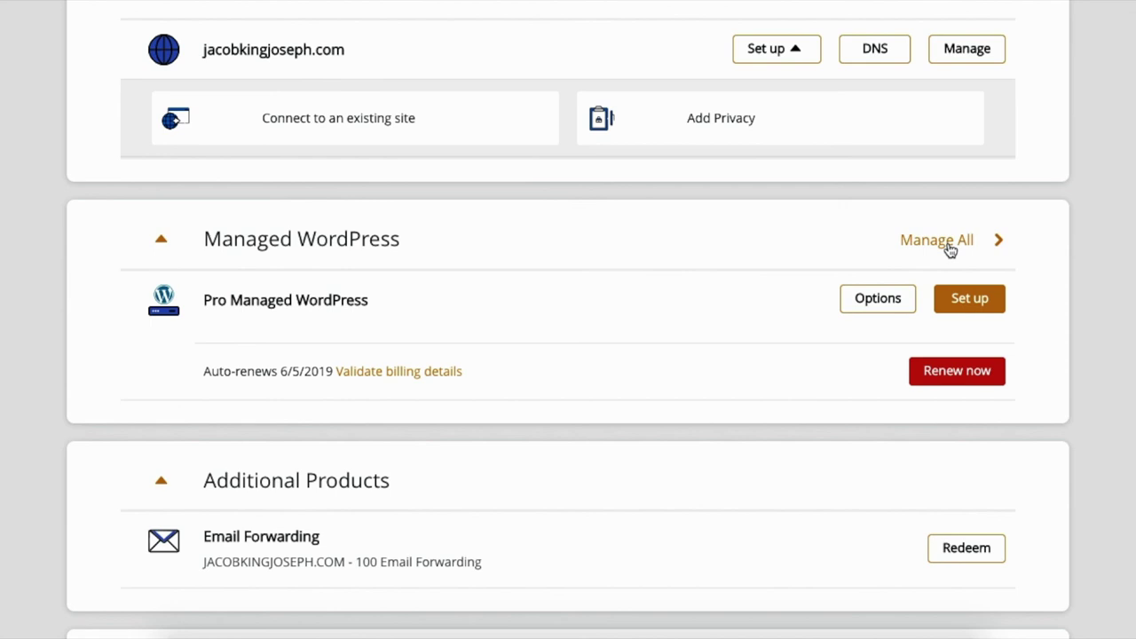
scroll(575, 284, up, 3)
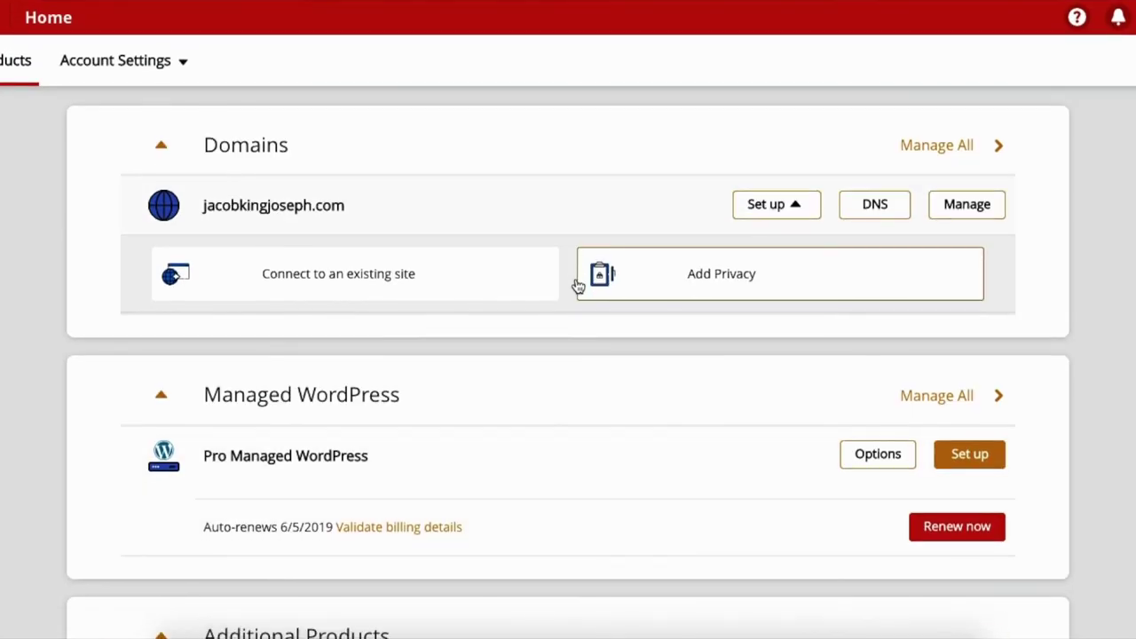